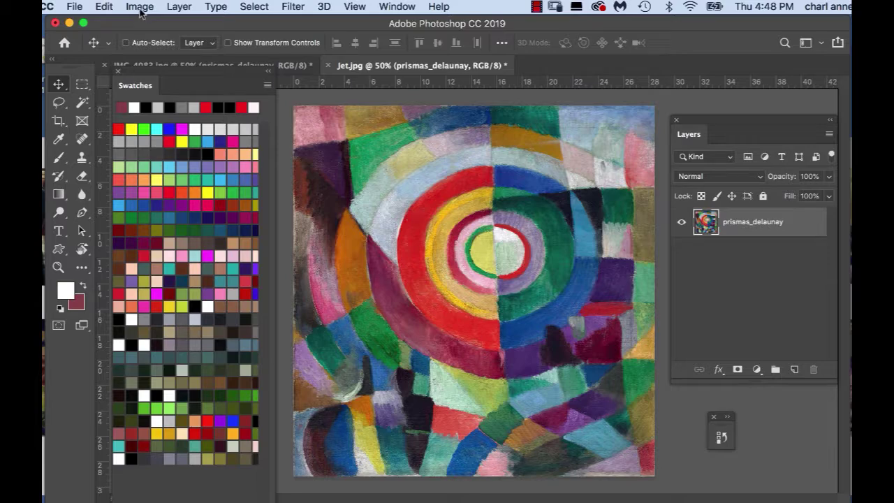
Open the Indexed Color settings and try a colour count of 250.
left_click(141, 7)
mouse_move(145, 23)
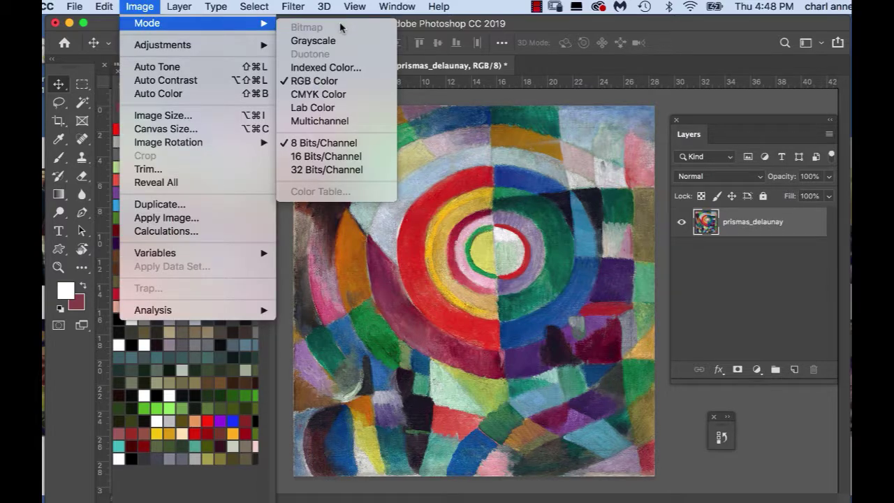
left_click(326, 67)
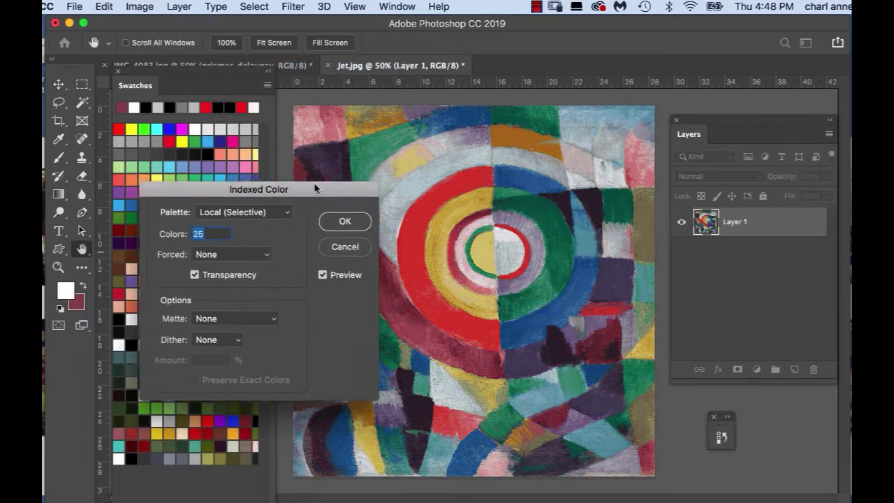
left_click_drag(311, 187, 262, 123)
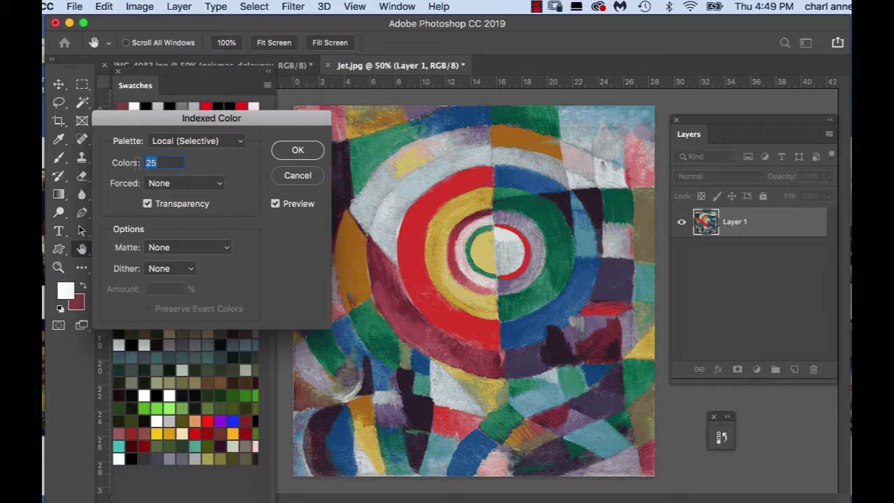
type("250")
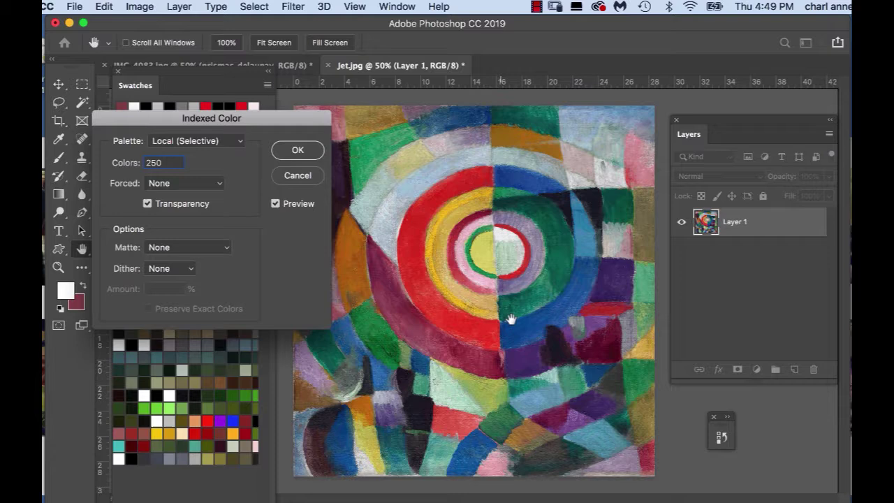
double_click(172, 163)
Convert the painting to Indexed Color with a Local (Selective) palette of 25 colours.
left_click(140, 6)
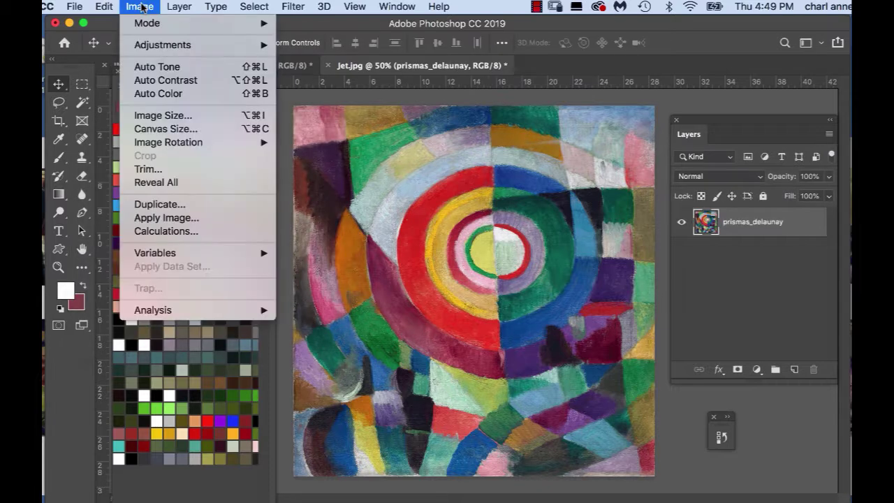
mouse_move(148, 23)
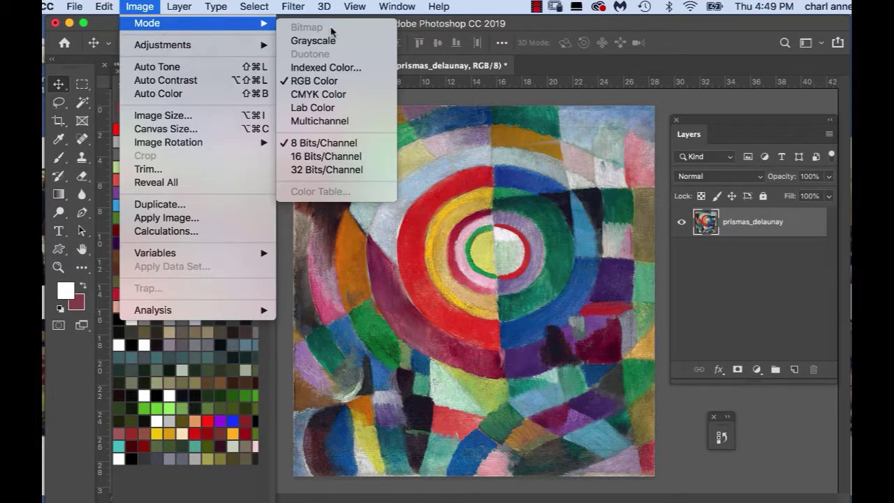
left_click(325, 67)
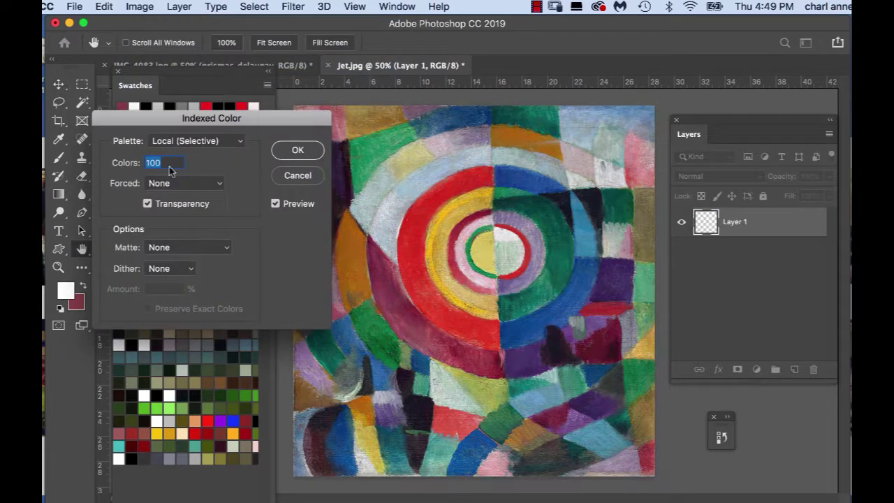
type("7")
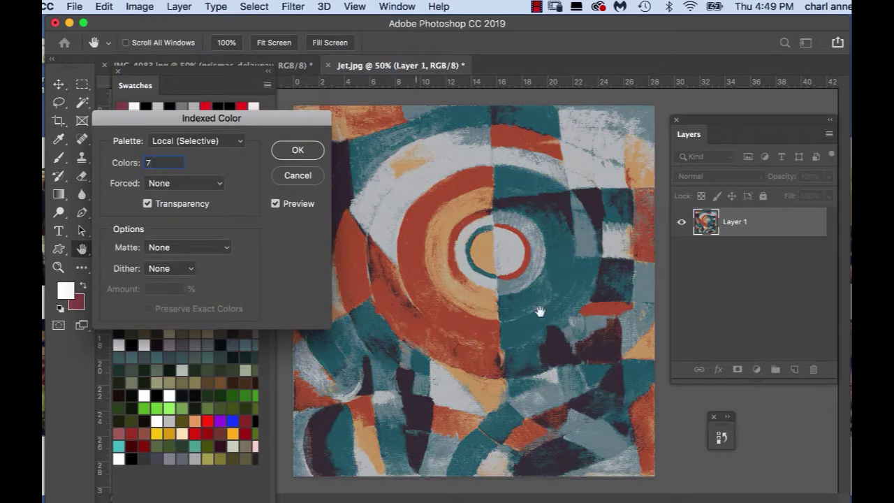
left_click(118, 162)
type("1")
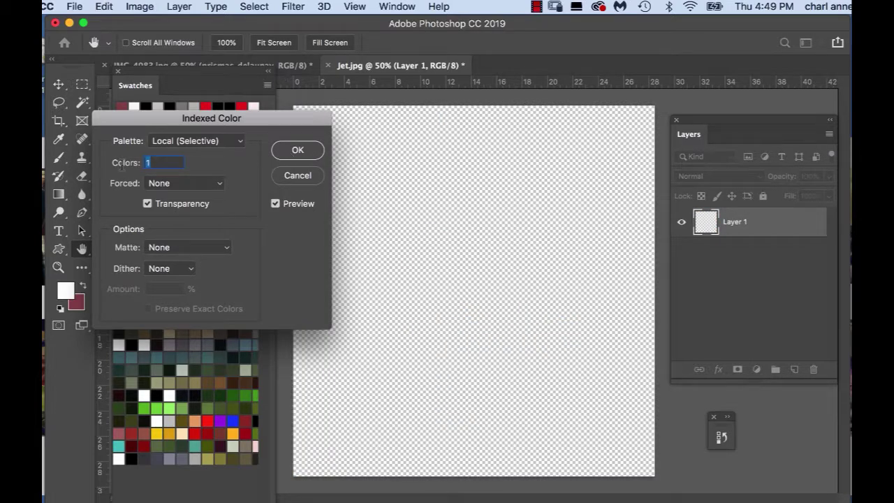
type("25")
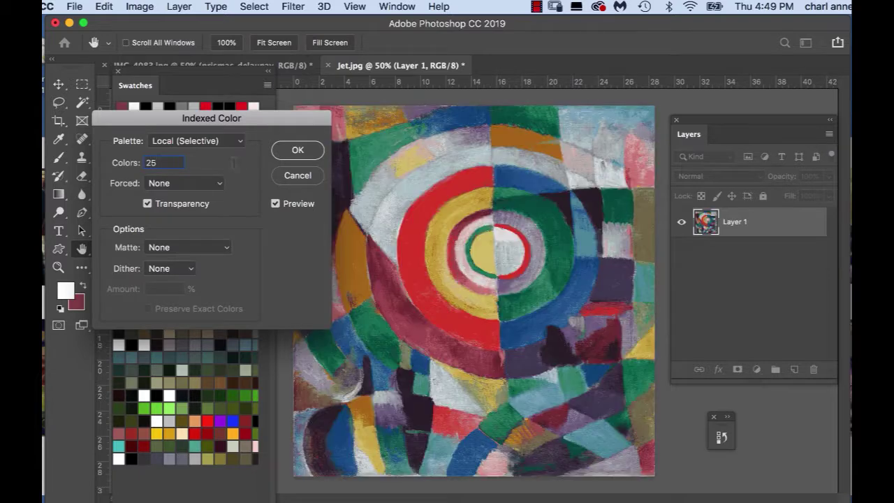
left_click(296, 151)
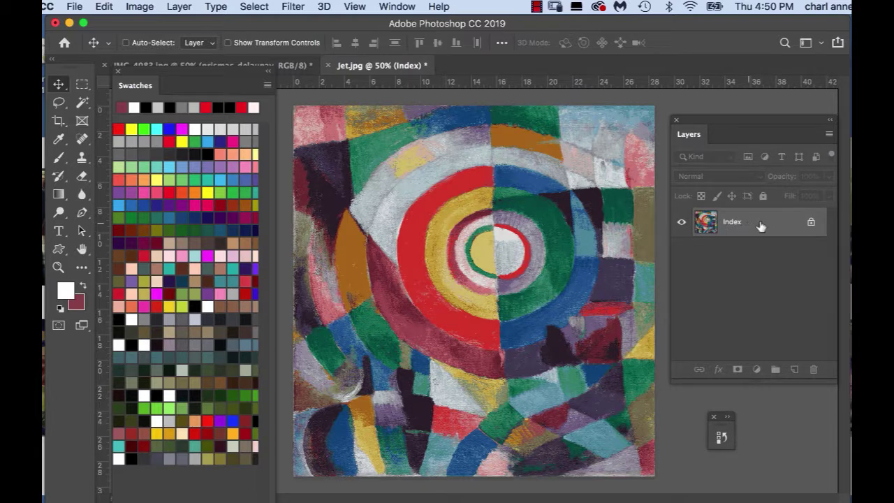
Open the image's Color Table and name its Desktop save file 'Sonia Delauney Color'.
left_click(140, 7)
mouse_move(148, 23)
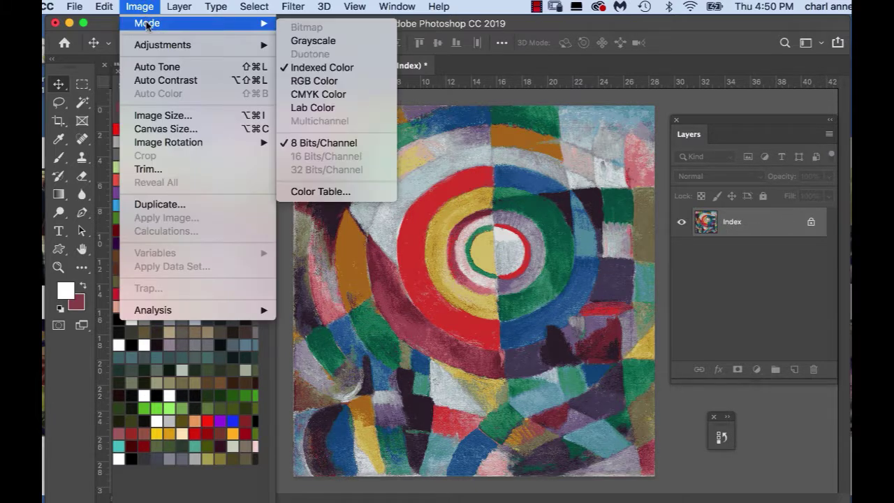
left_click(320, 192)
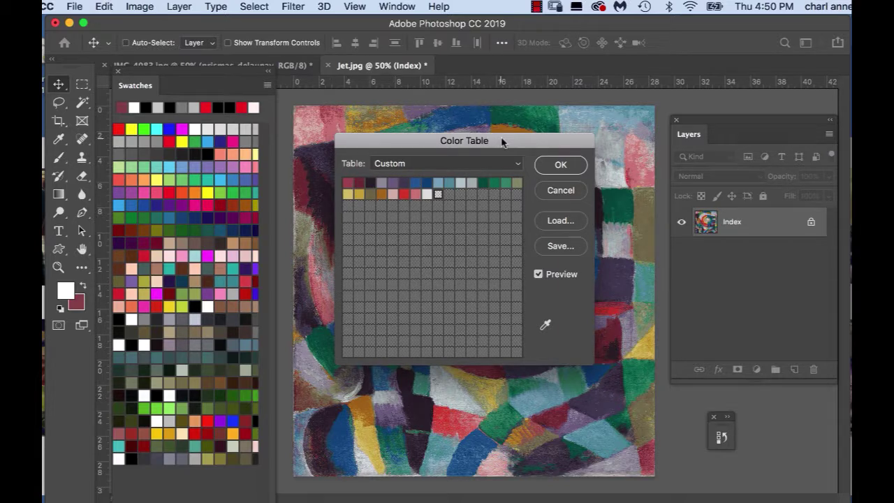
left_click_drag(504, 140, 474, 141)
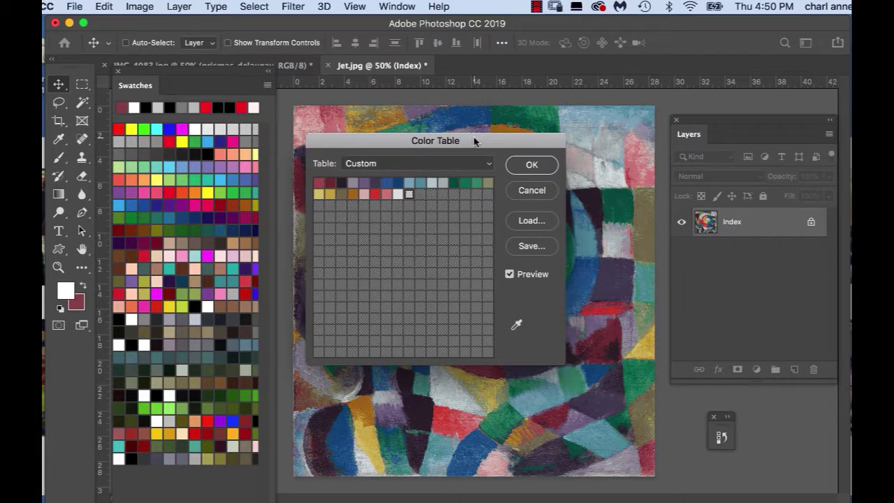
left_click(528, 246)
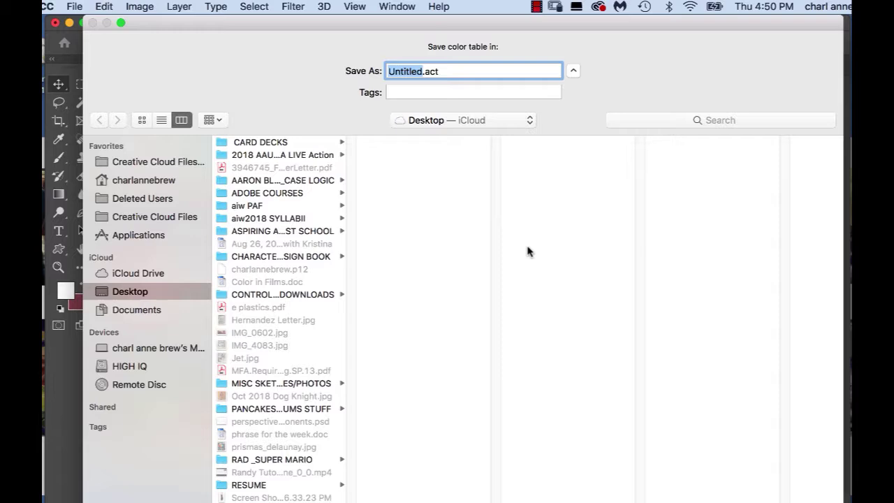
left_click(421, 72)
double_click(421, 71)
type("Sonia Delauney")
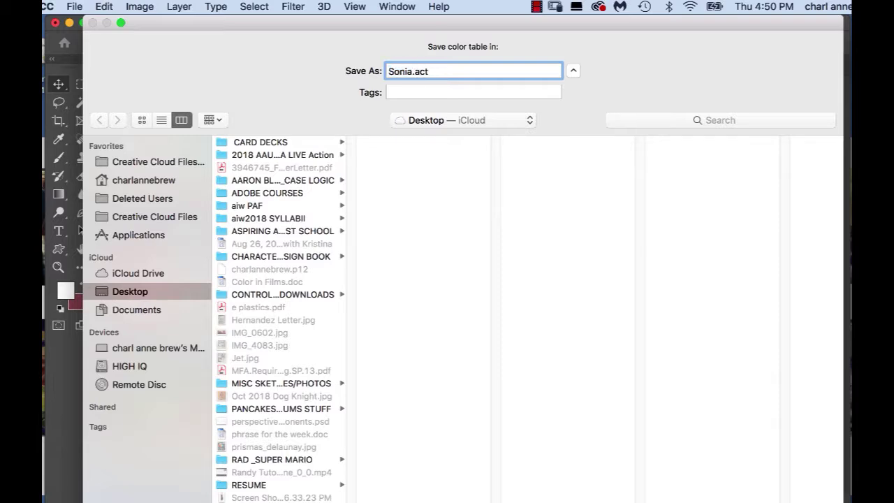
type(" Color")
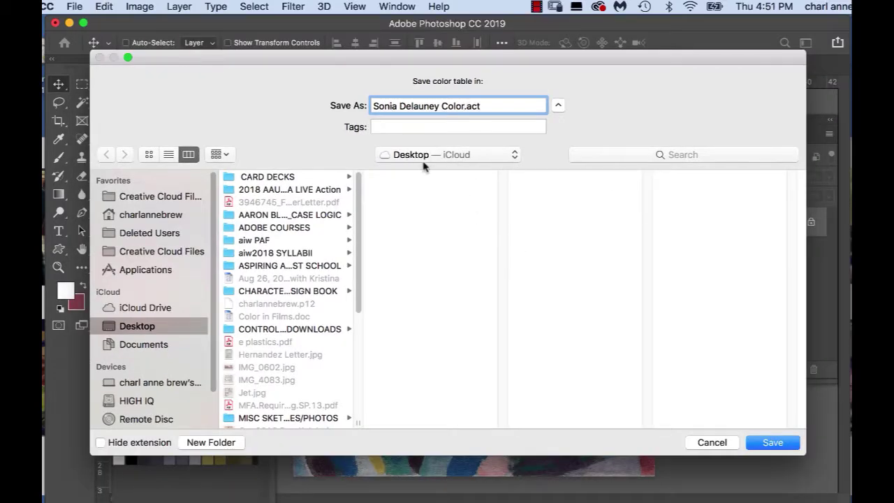
Save the colour table as Sonia Delauney Color.act and close the Color Table with OK.
left_click(772, 442)
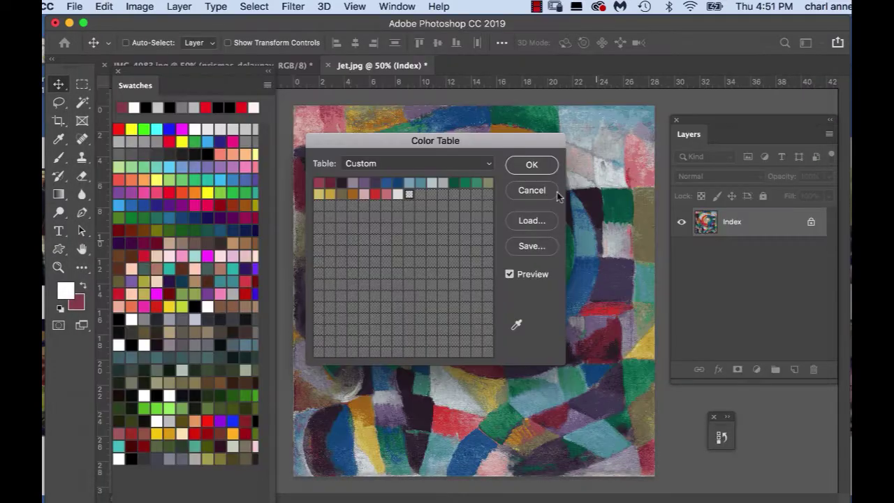
left_click(530, 164)
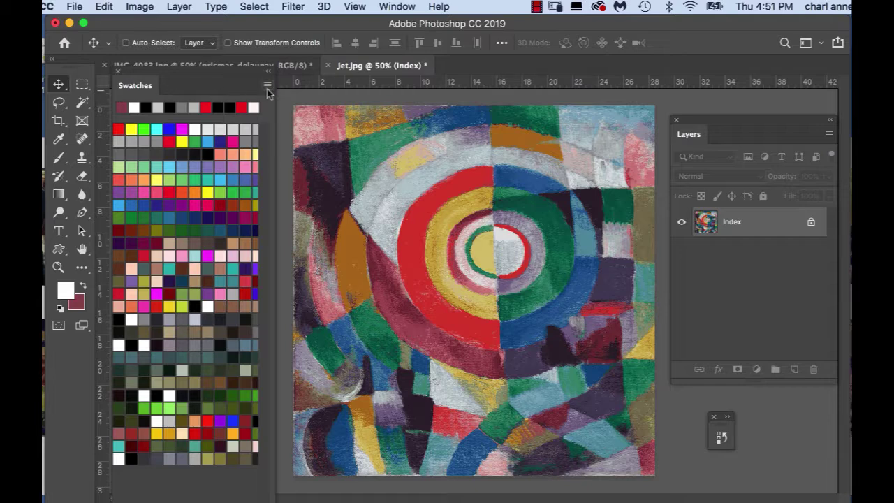
left_click(402, 6)
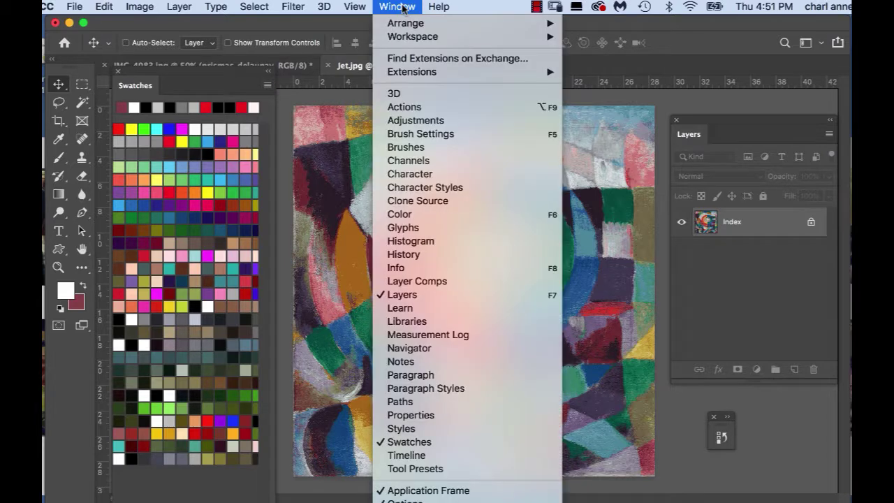
left_click(626, 312)
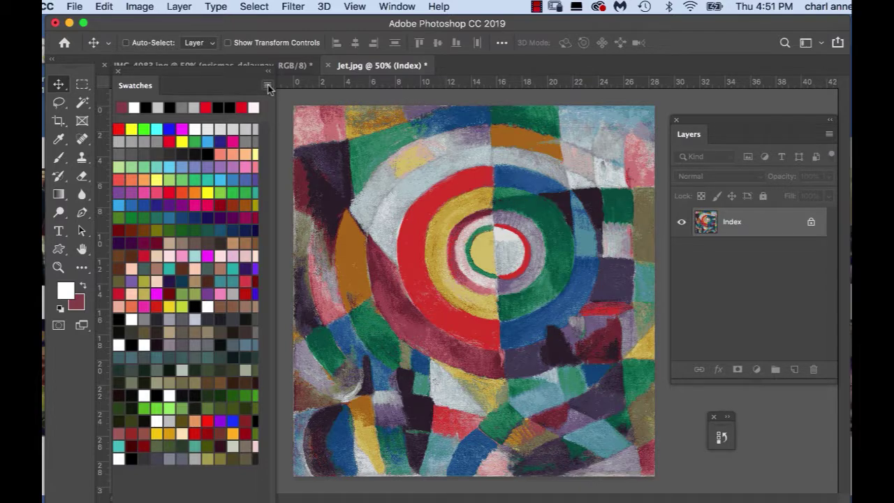
Load Sonia Delauney Color.act into the Swatches panel with Load Swatches.
left_click(268, 85)
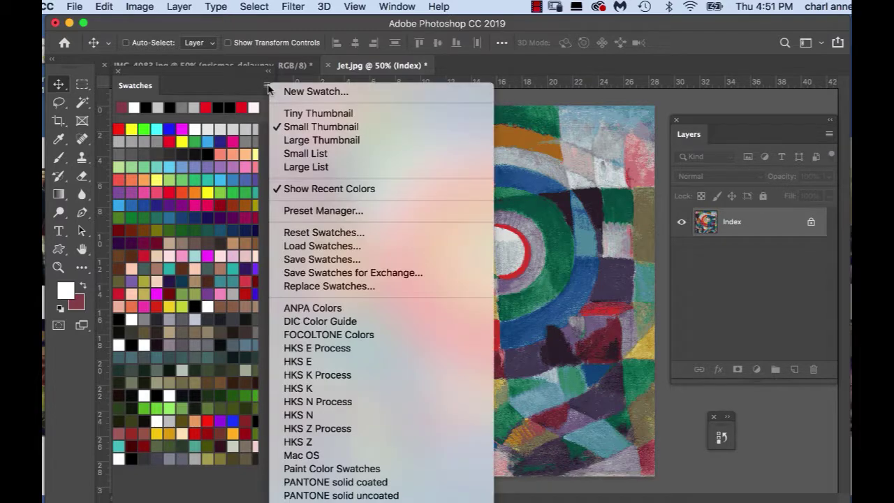
left_click(322, 246)
scroll(345, 396, "down", 2)
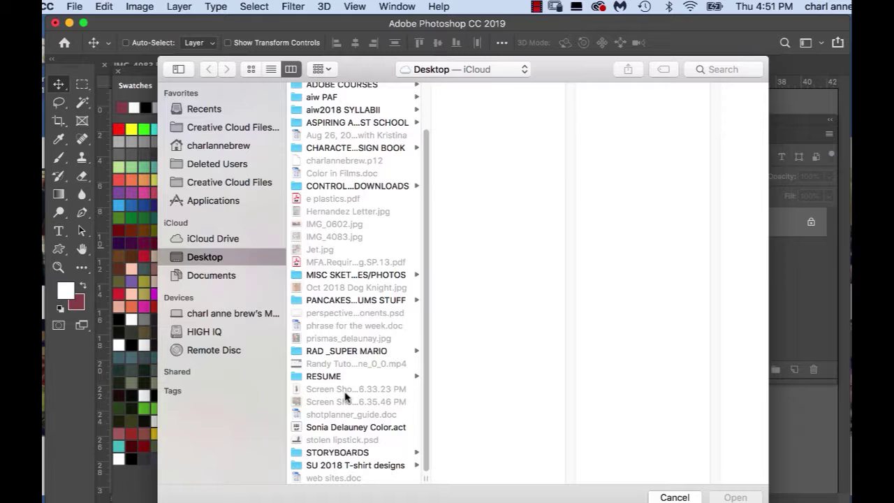
left_click(351, 426)
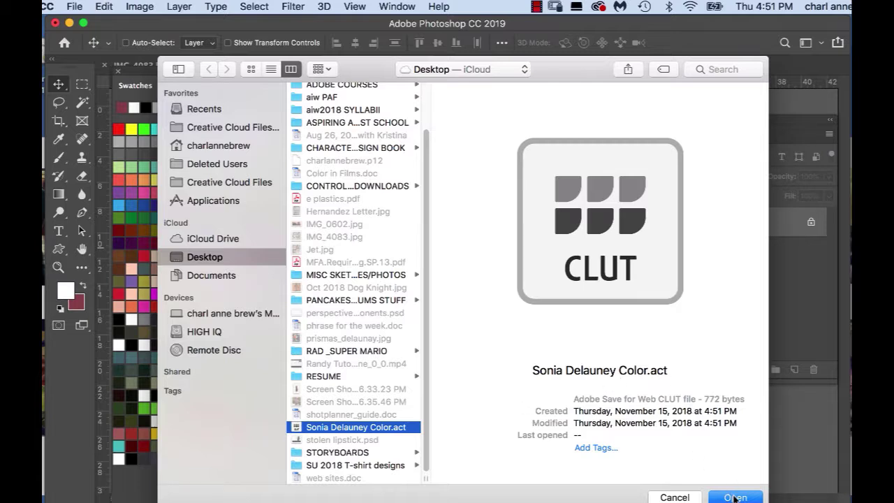
left_click_drag(594, 75, 593, 44)
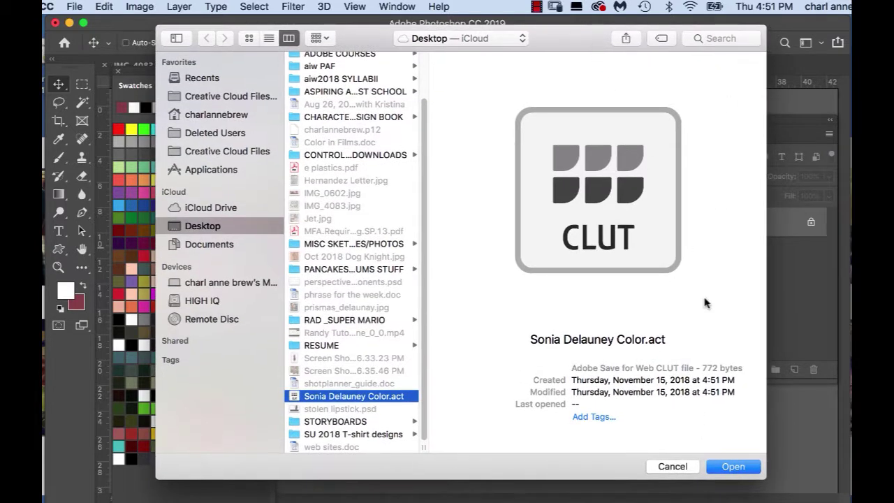
left_click(733, 466)
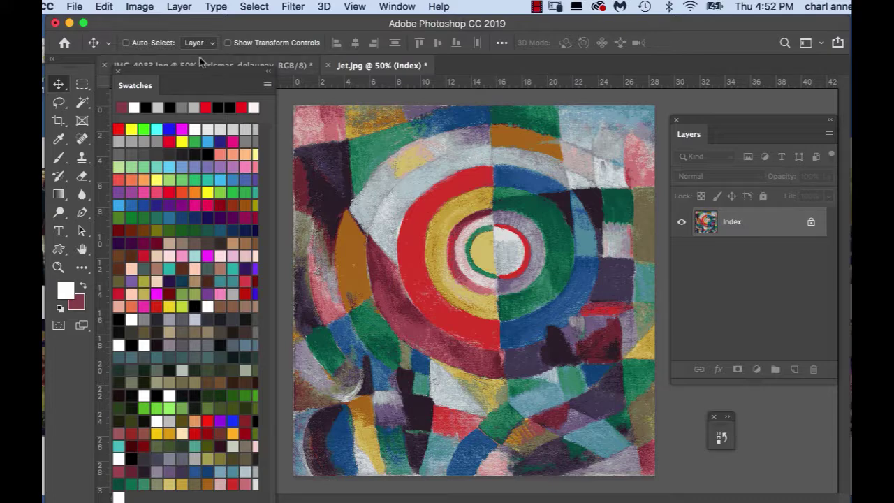
Bring up the IMG_4083.jpg title card reading INDEXED COLORS IN PHOTOSHOP.
left_click_drag(204, 68, 204, 83)
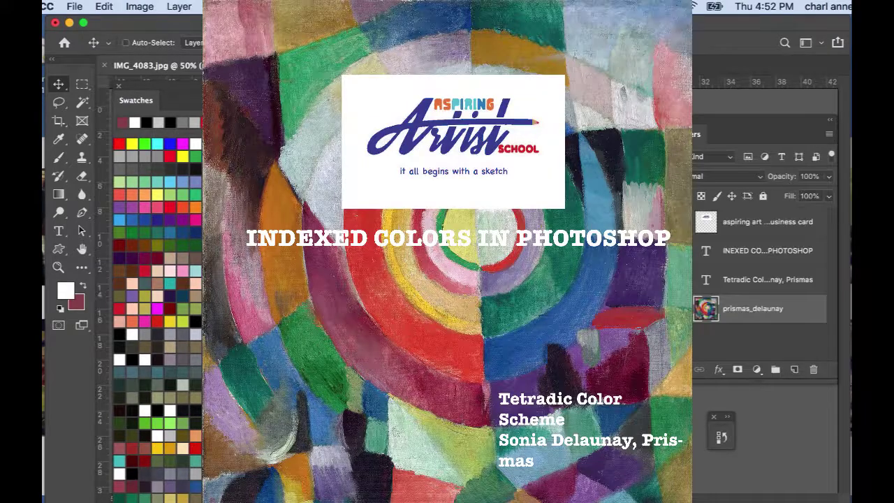